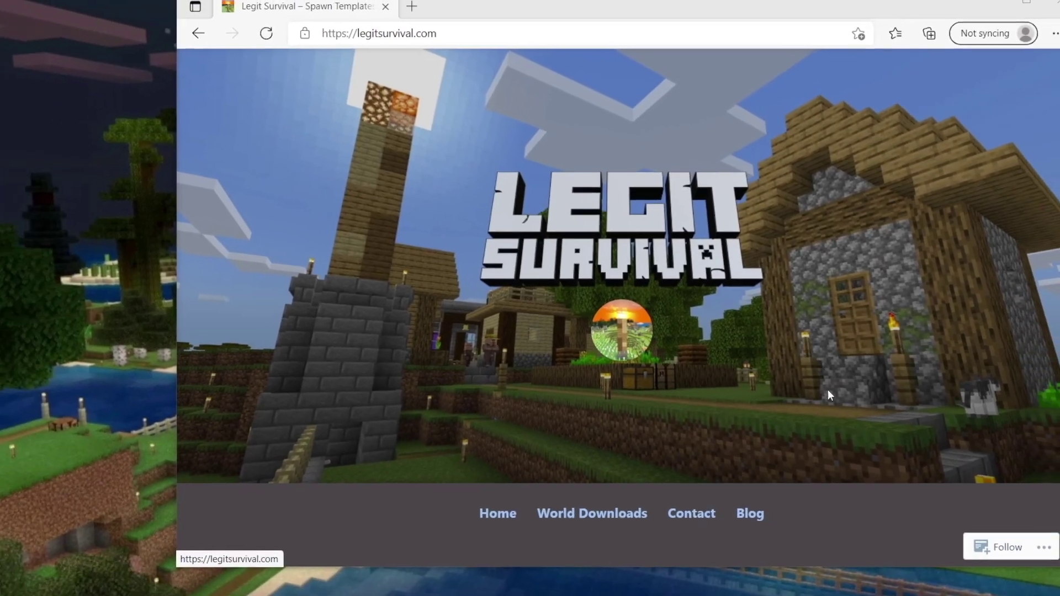
Step: Download coastal-village-1.0.zip from the DOWNLOAD HERE section of the Legit Survival page
scroll(828, 511, down, 5)
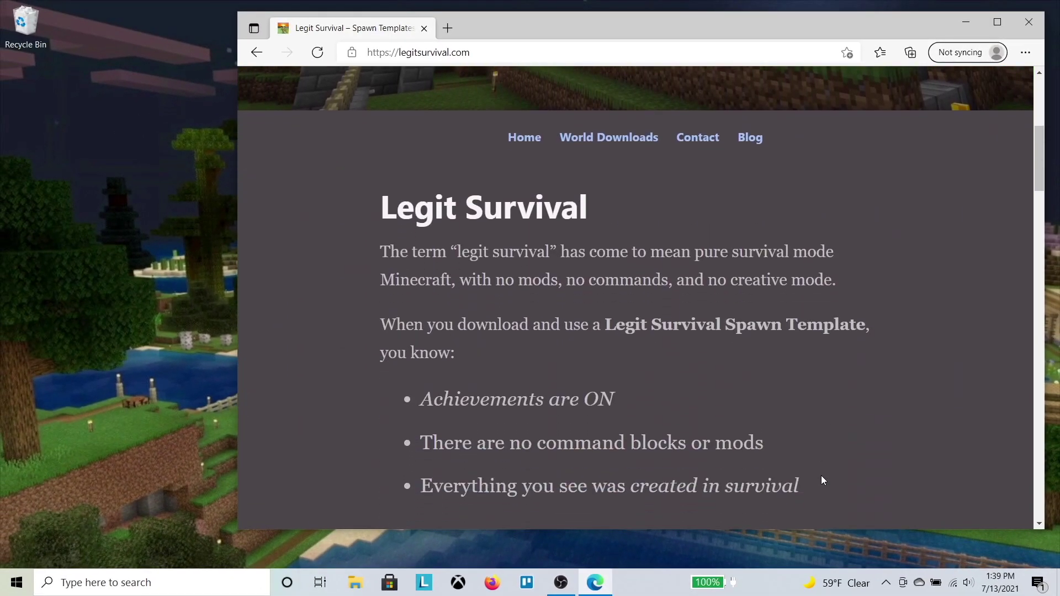
scroll(836, 326, down, 6)
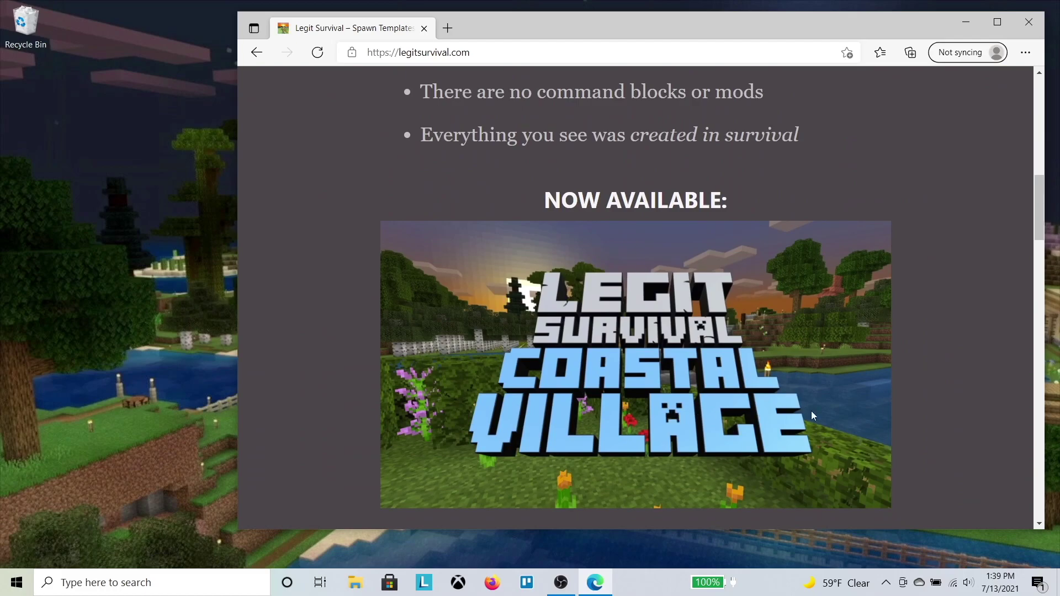
scroll(856, 412, down, 8)
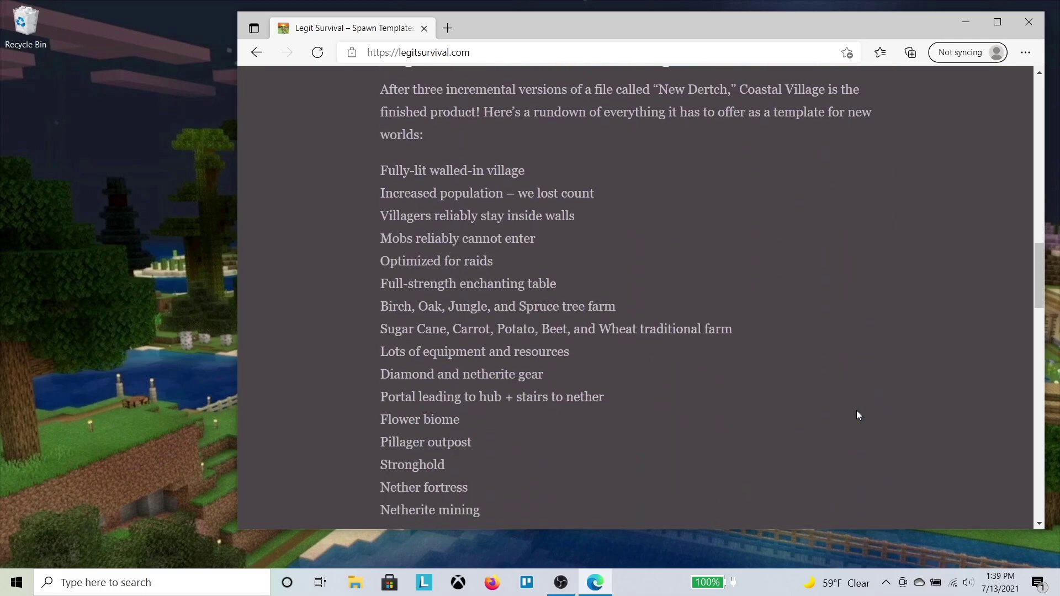
scroll(856, 409, down, 5)
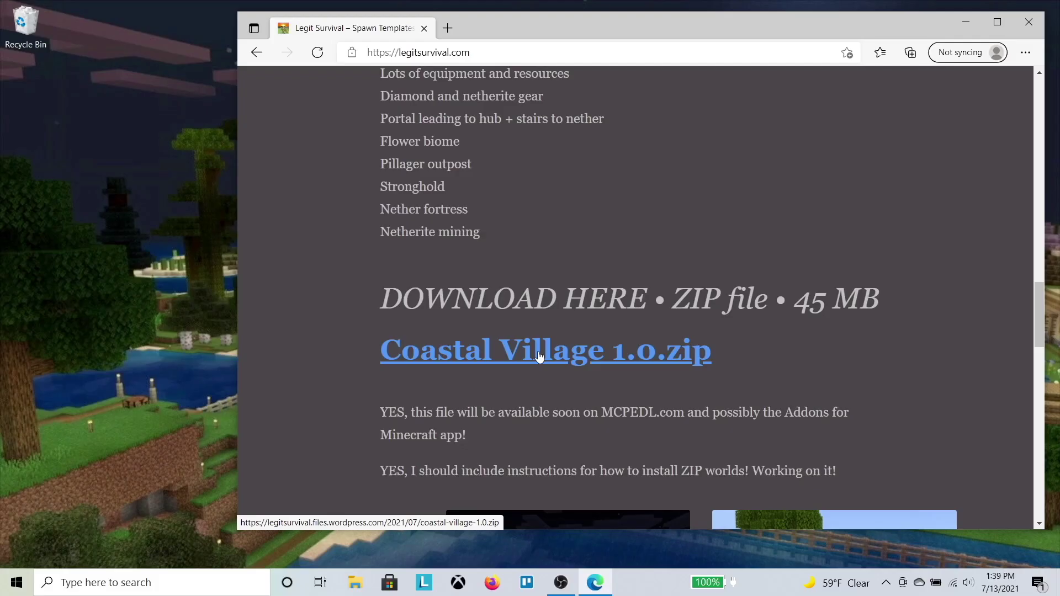
click(353, 320)
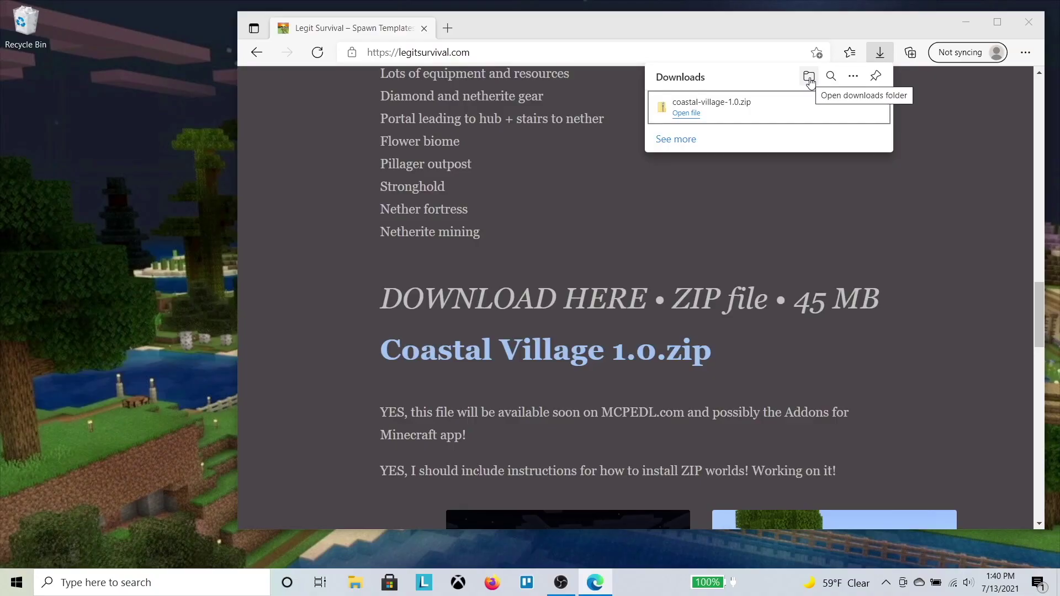
Step: Extract coastal-village-1.0.zip in Downloads into a coastal-village-1.0 folder at the default destination
click(259, 177)
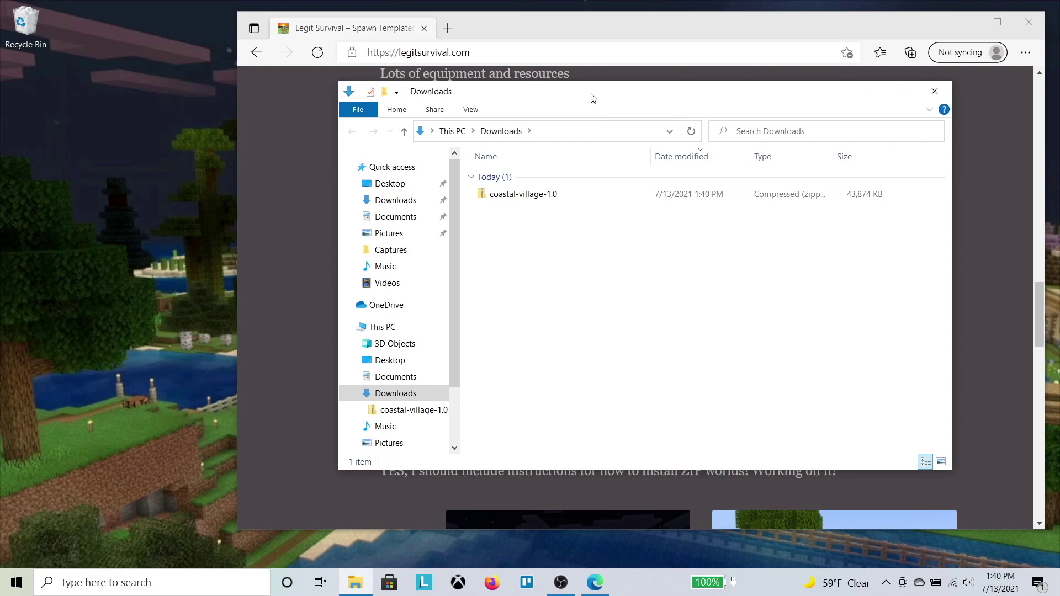
drag(593, 98, 277, 69)
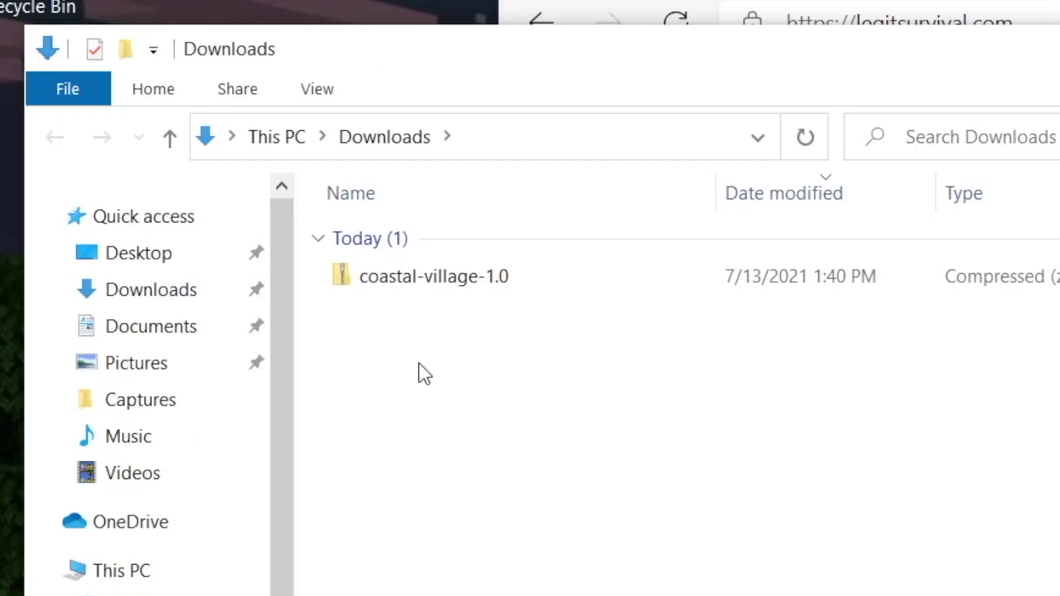
right_click(403, 281)
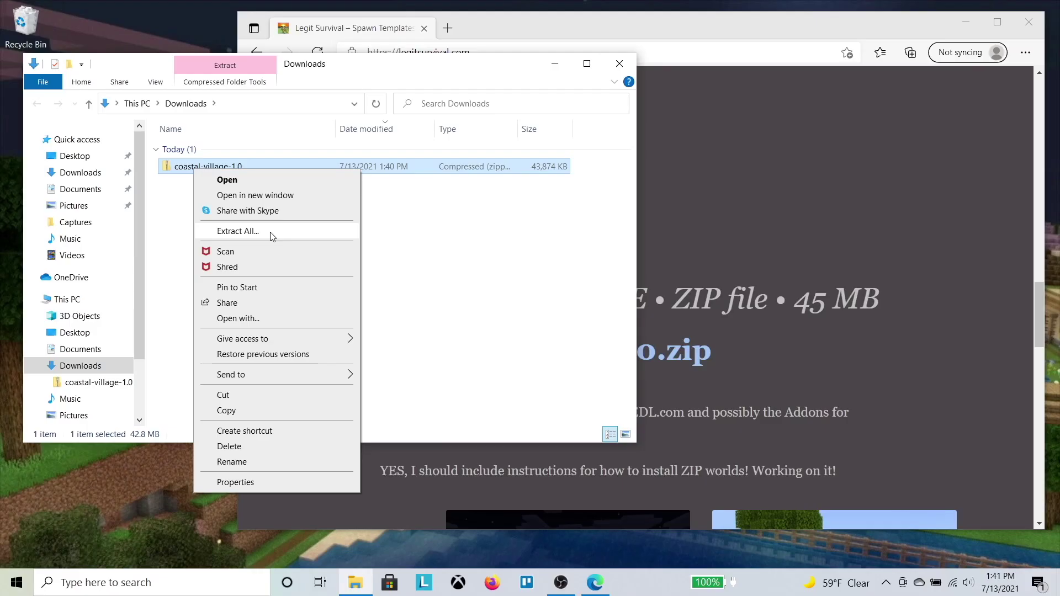
click(552, 430)
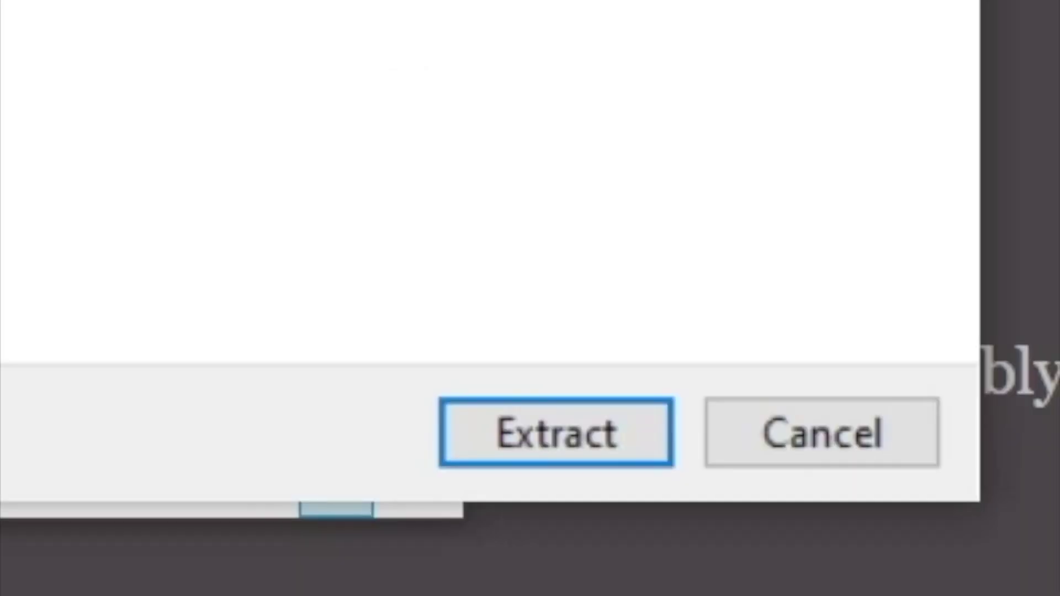
click(590, 450)
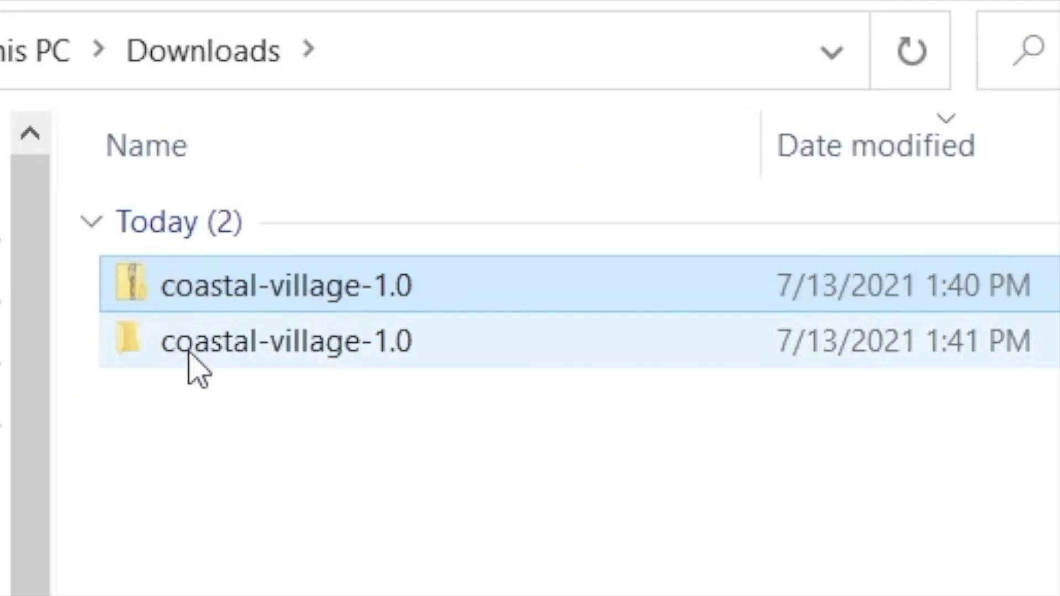
Step: Check the extracted coastal-village-1.0 folder, then delete the original coastal-village-1.0 ZIP
click(192, 182)
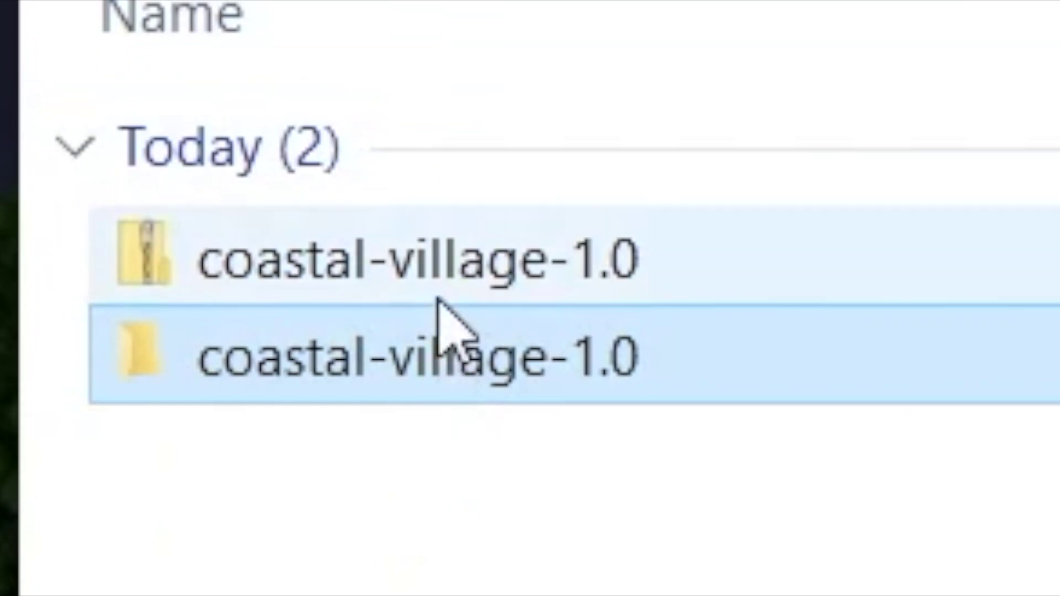
right_click(295, 290)
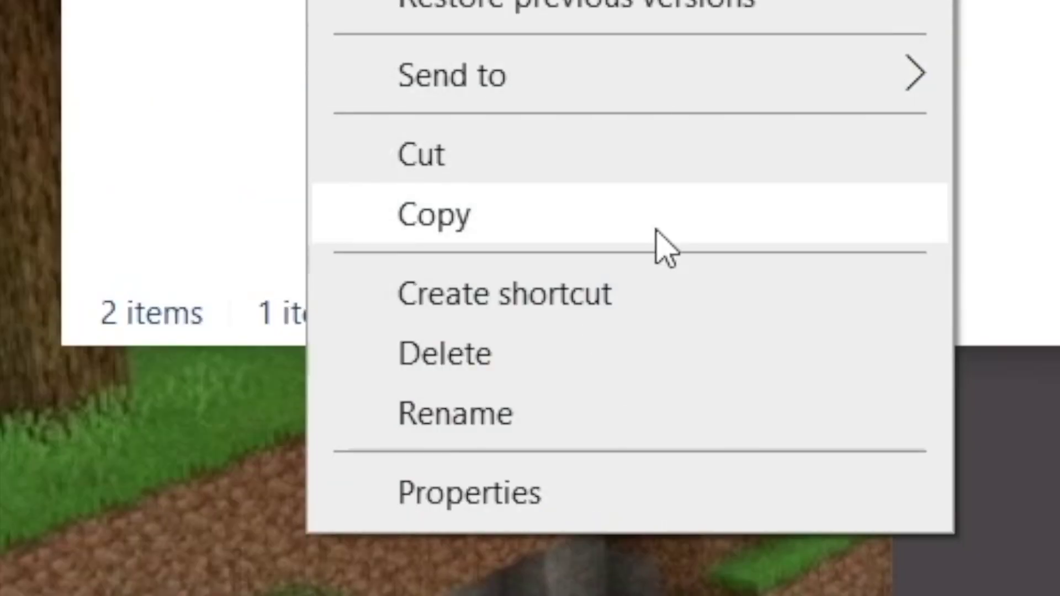
click(662, 353)
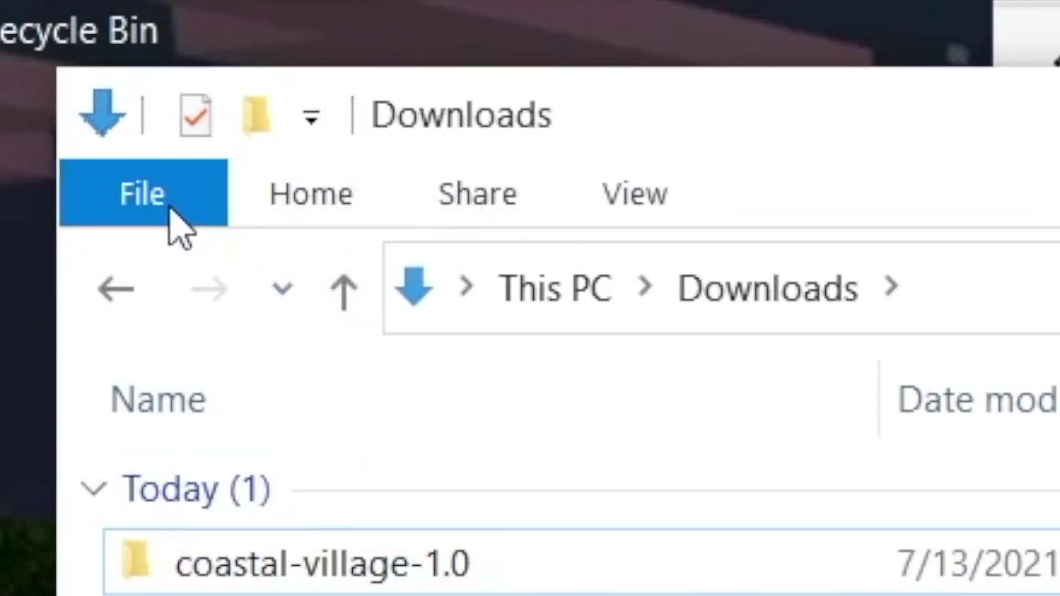
Step: Open a second File Explorer window and place it beside the first one
click(168, 209)
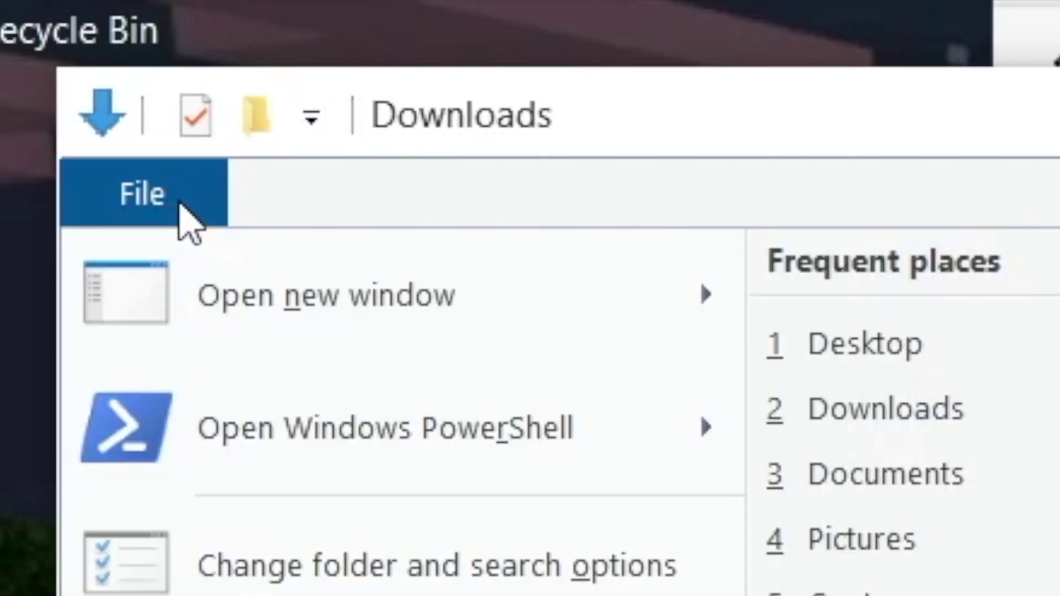
click(296, 320)
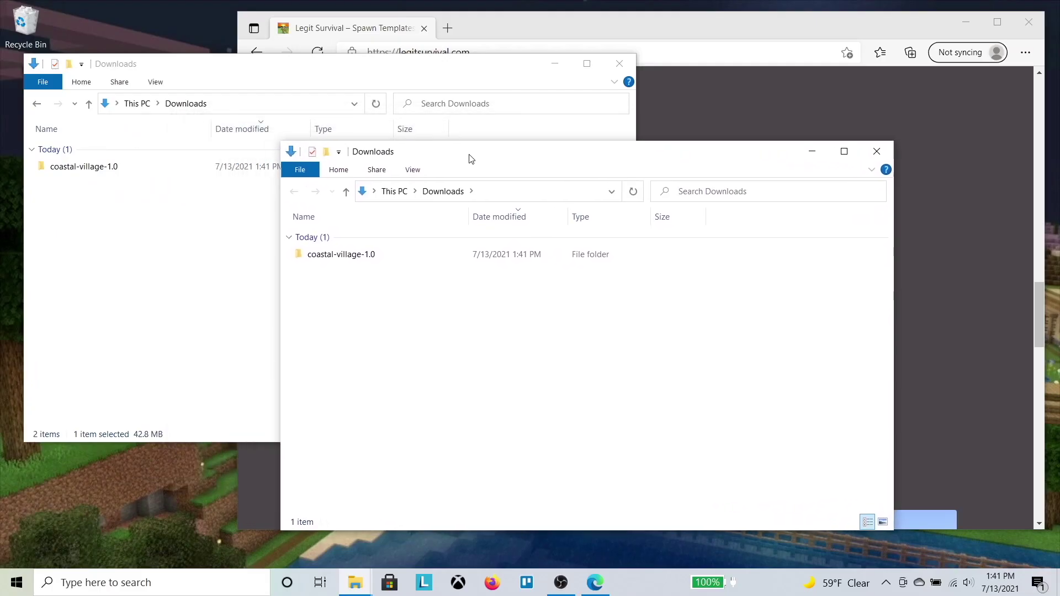
drag(469, 158, 552, 170)
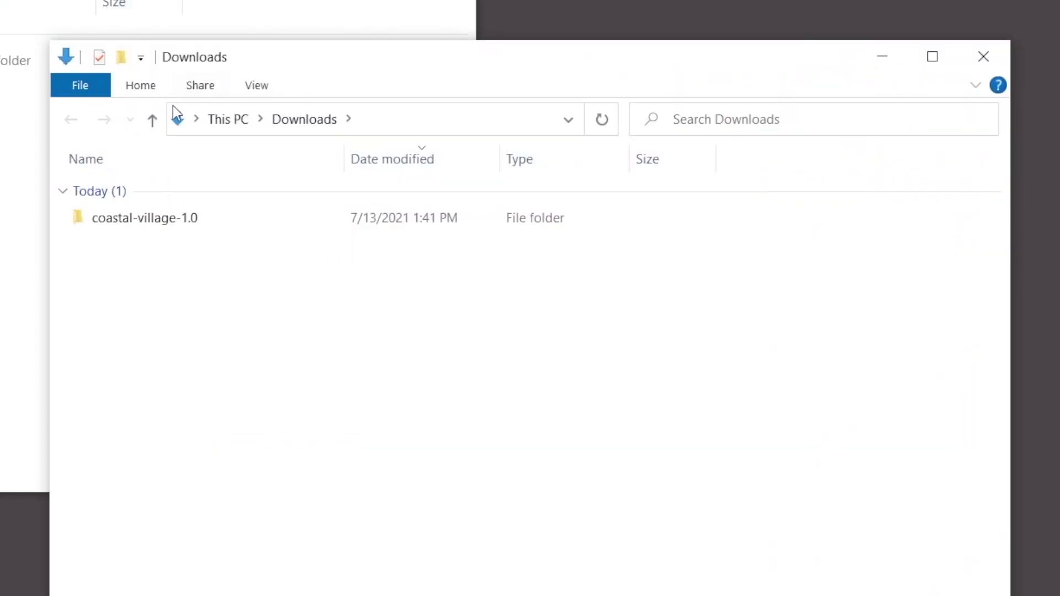
Step: Go up from Downloads to Desktop and open the user's profile folder
click(148, 122)
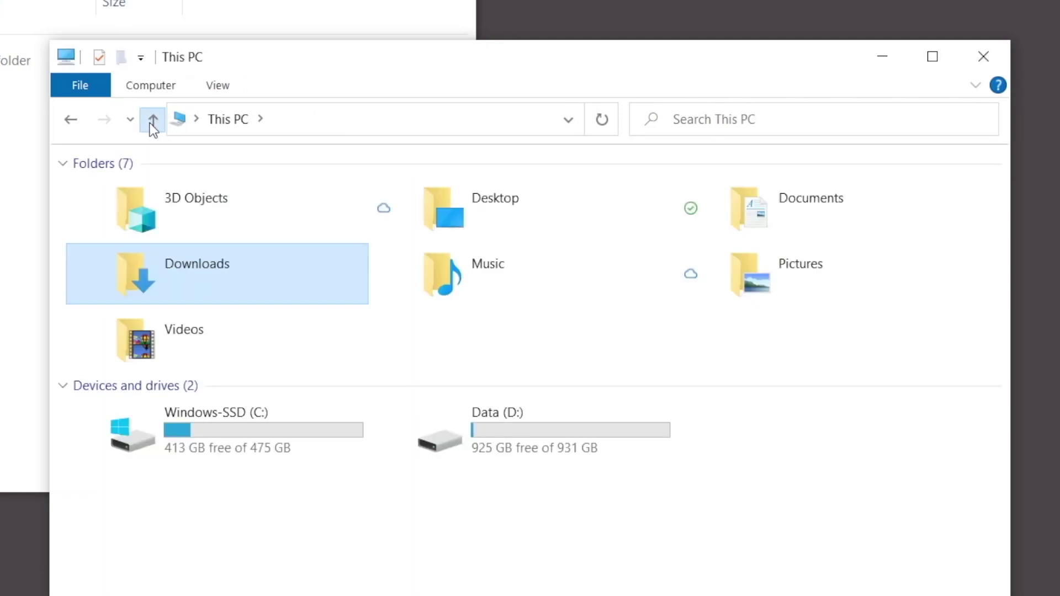
click(153, 123)
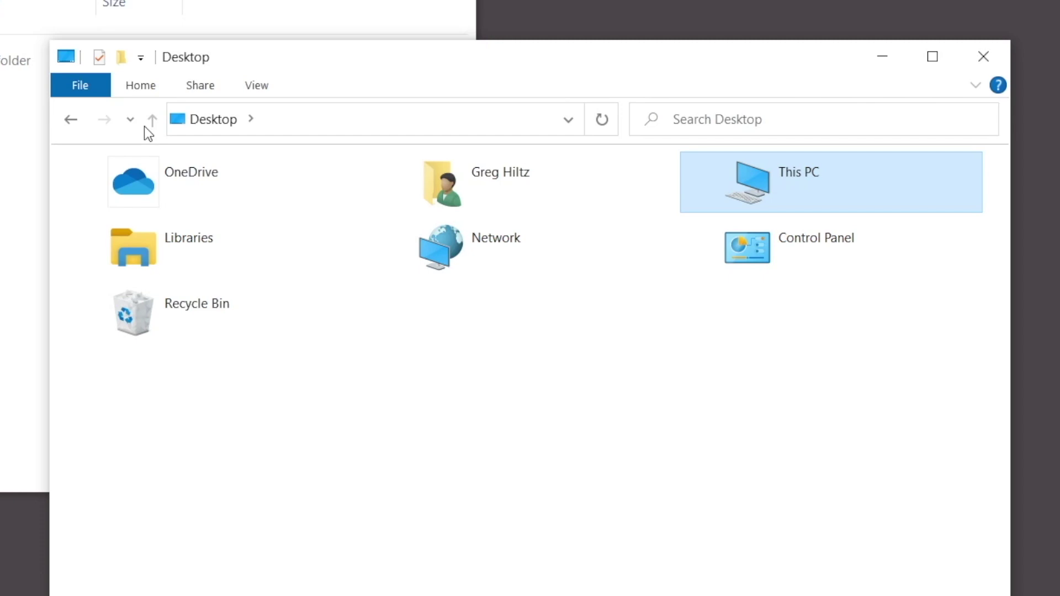
click(502, 194)
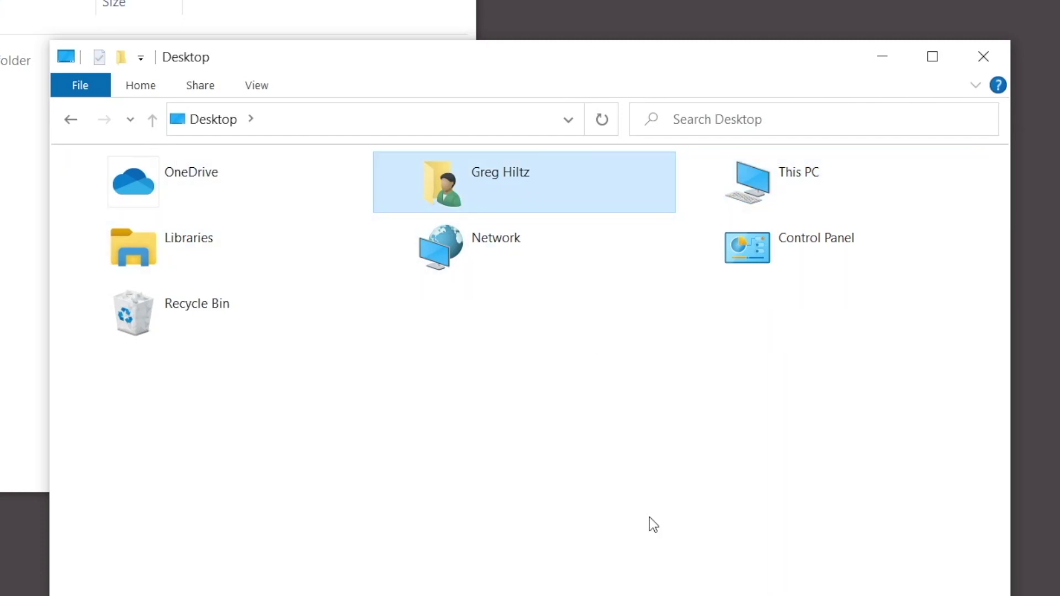
double_click(510, 187)
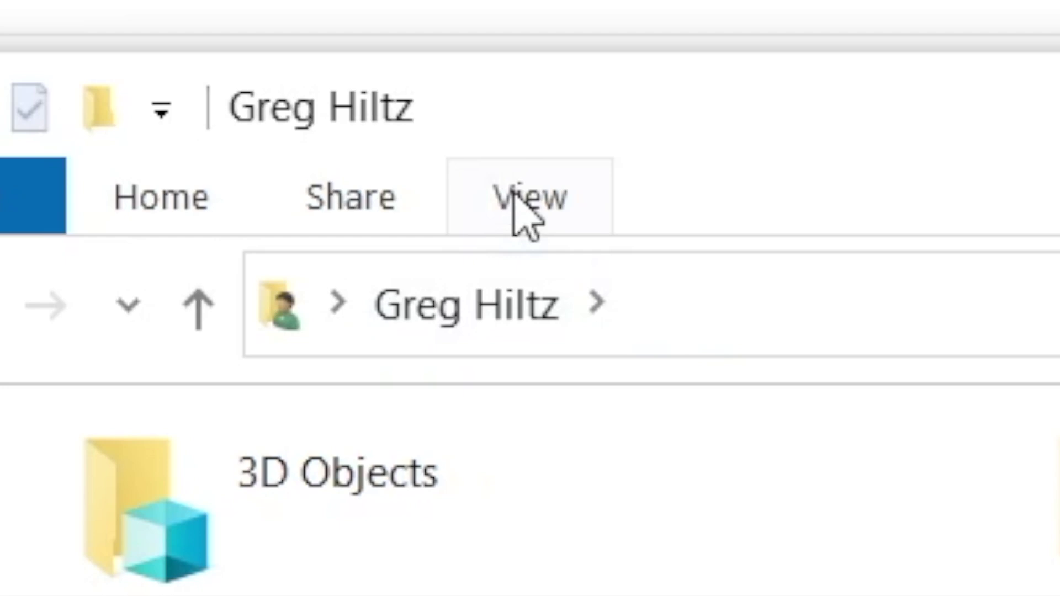
Step: Turn on Hidden items in the View options so the AppData folder shows
click(513, 192)
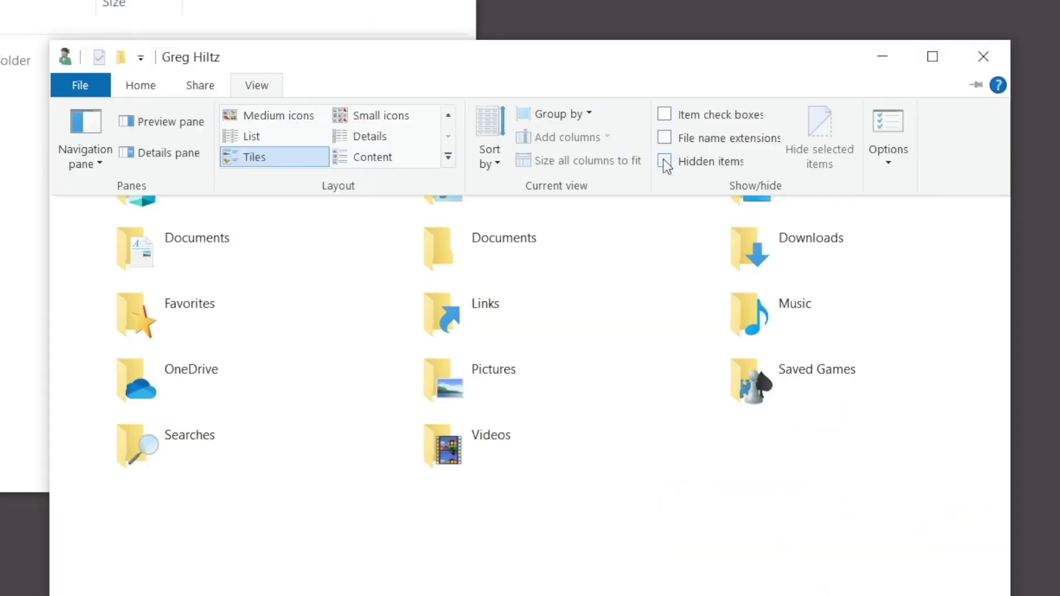
click(445, 263)
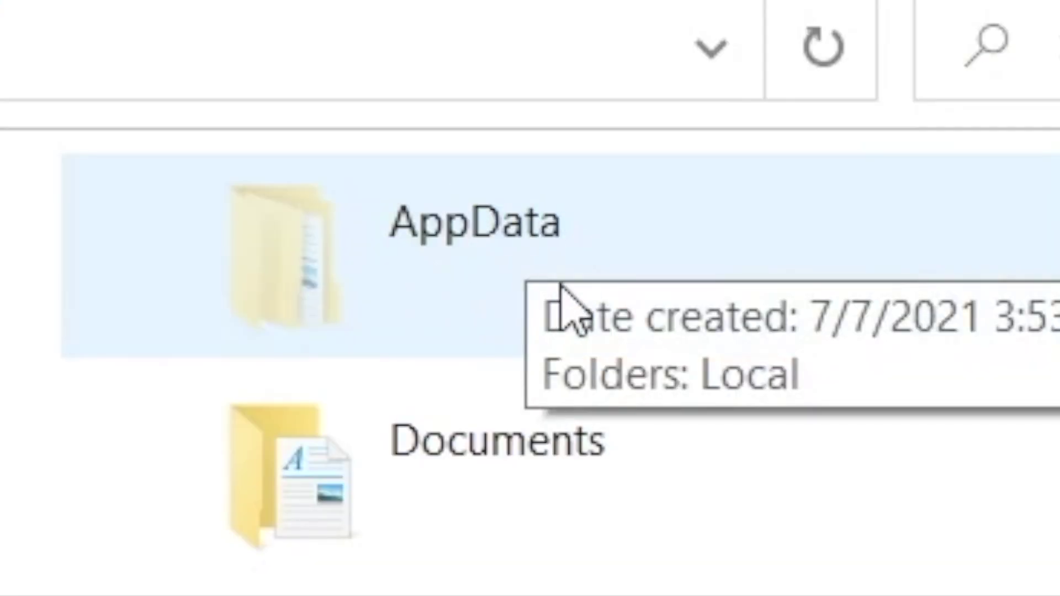
Step: Navigate AppData\Local\Packages\Microsoft.MinecraftUWP_8wekyb3d8bbwe\LocalState\games\com.mojang\minecraftWorlds
double_click(440, 223)
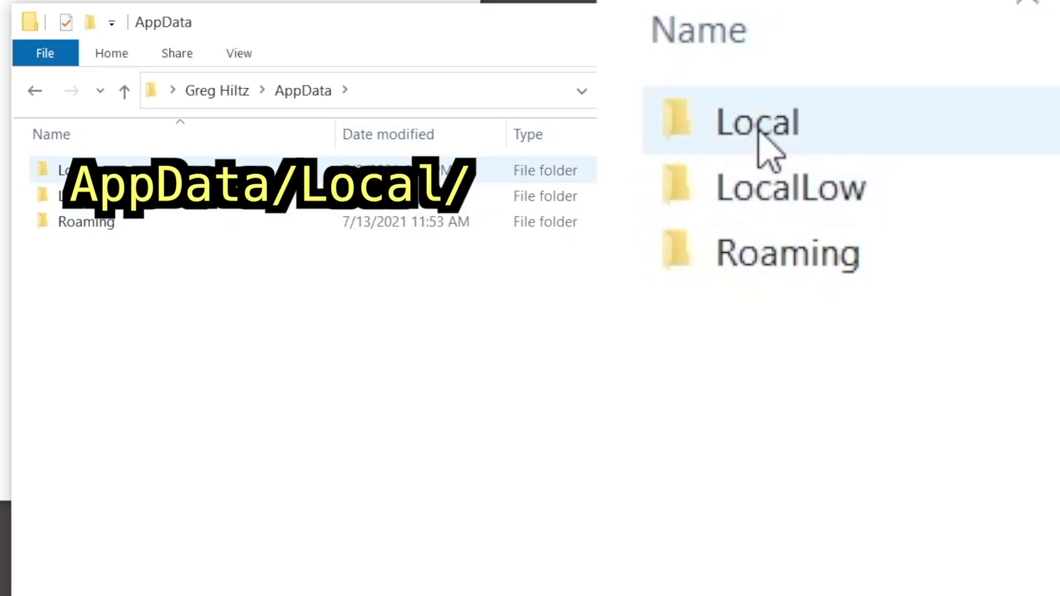
double_click(74, 174)
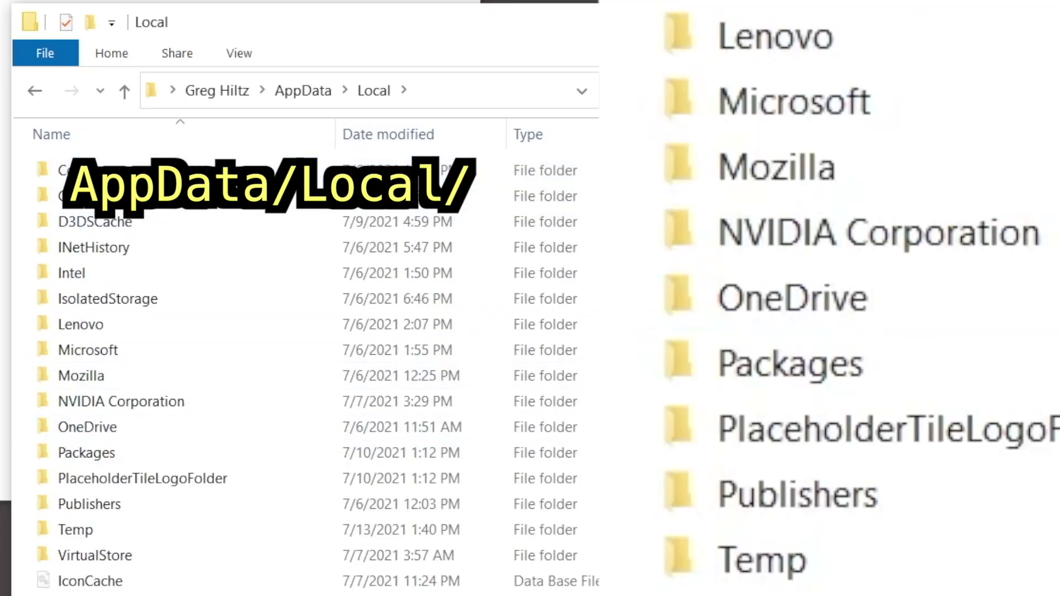
double_click(111, 456)
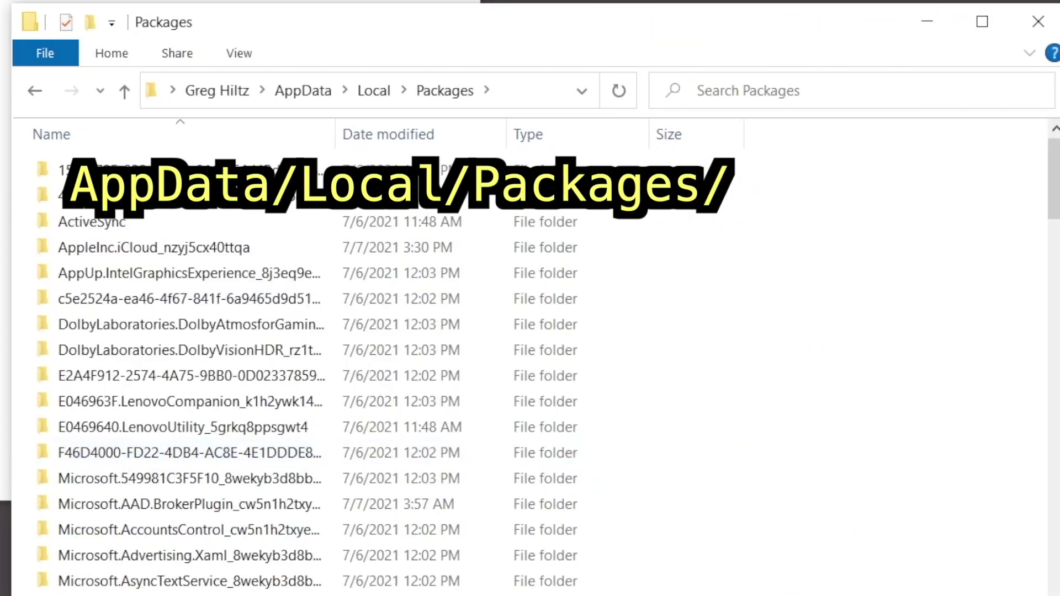
scroll(259, 556, down, 4)
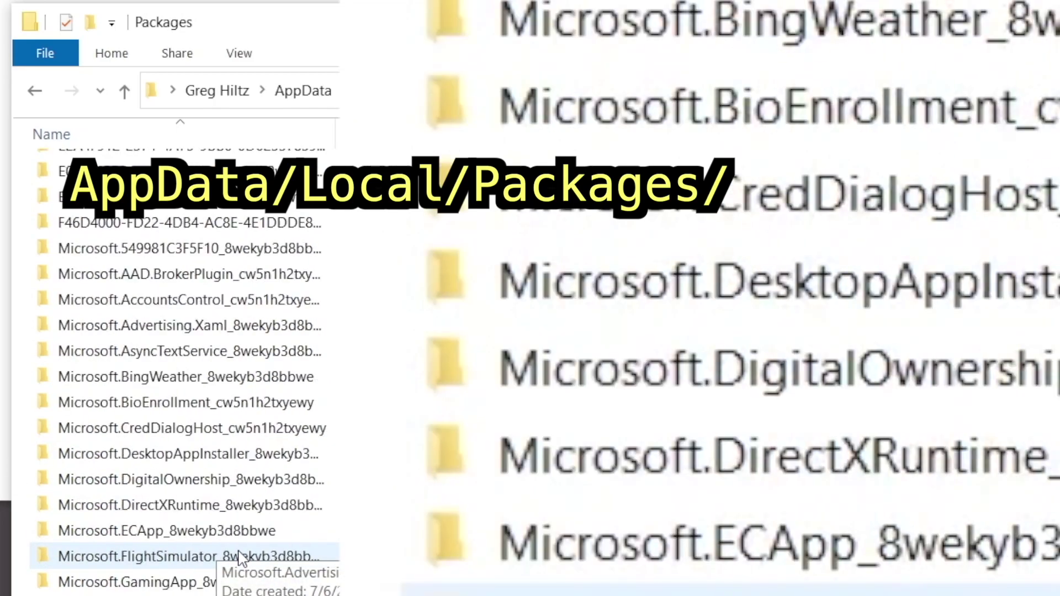
scroll(242, 557, down, 5)
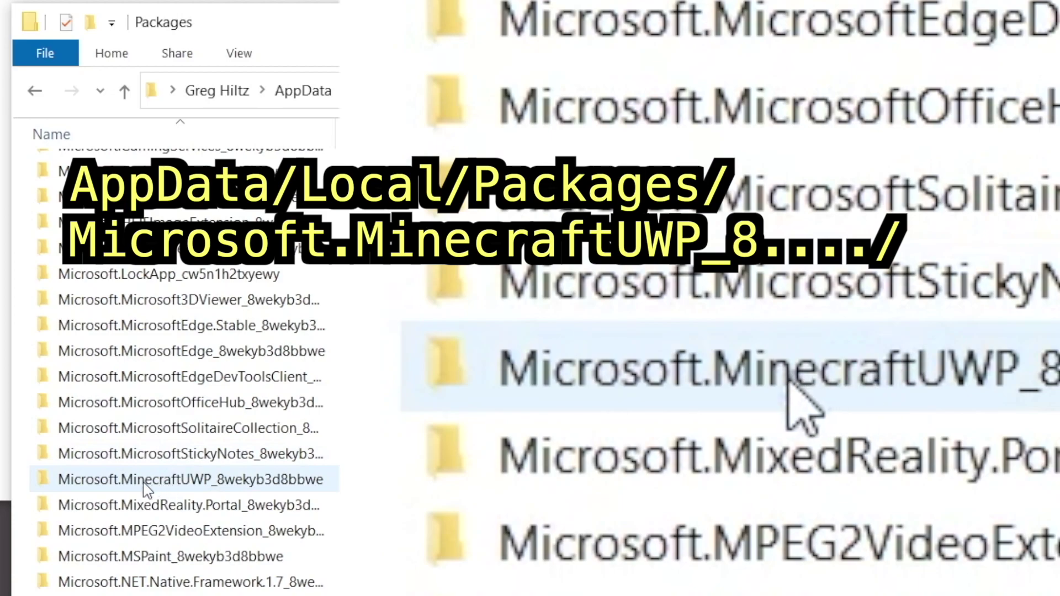
double_click(191, 486)
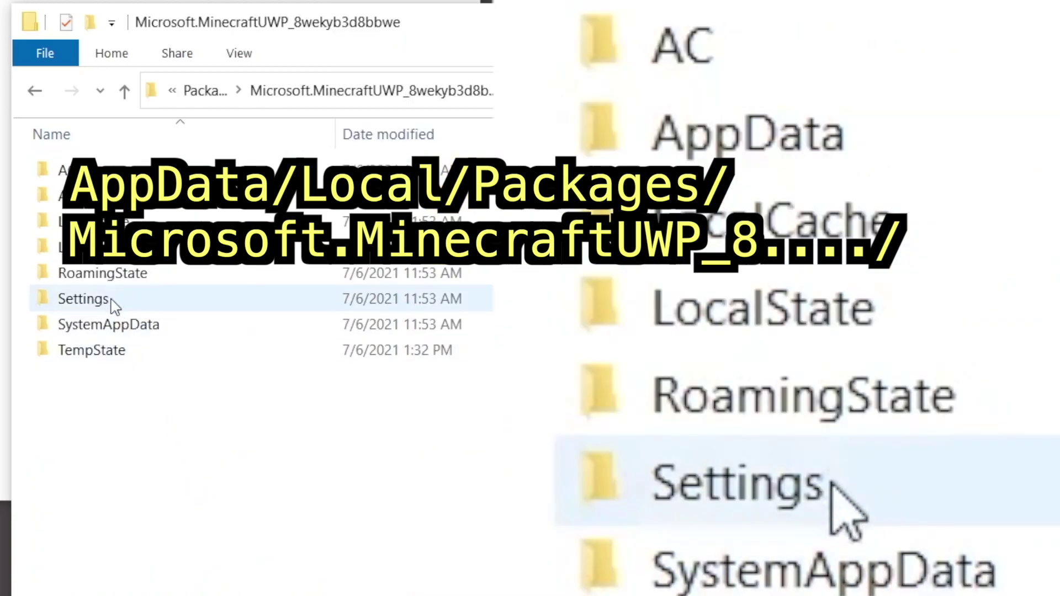
double_click(135, 263)
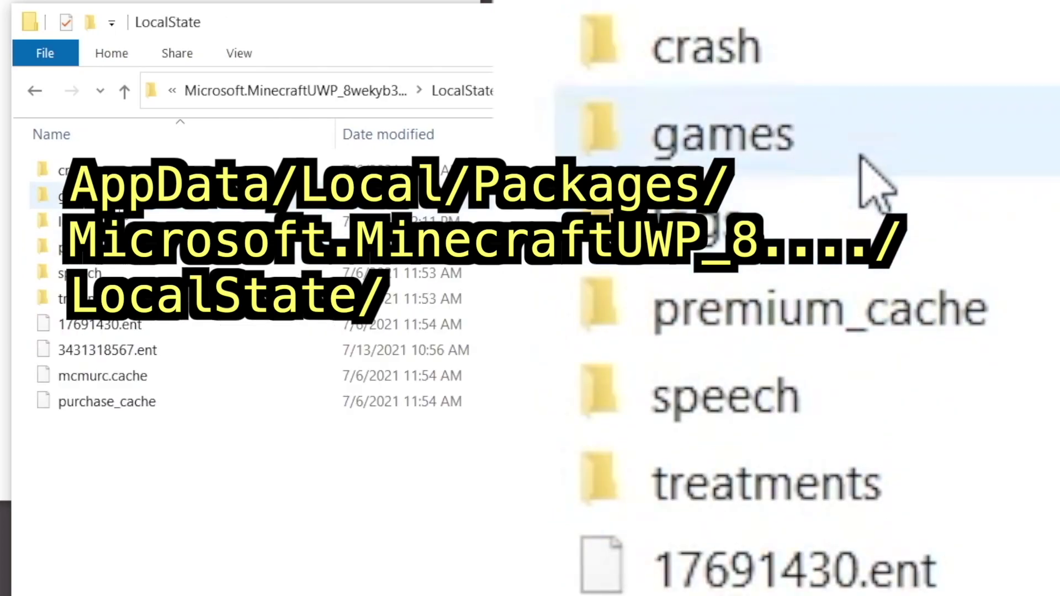
double_click(104, 194)
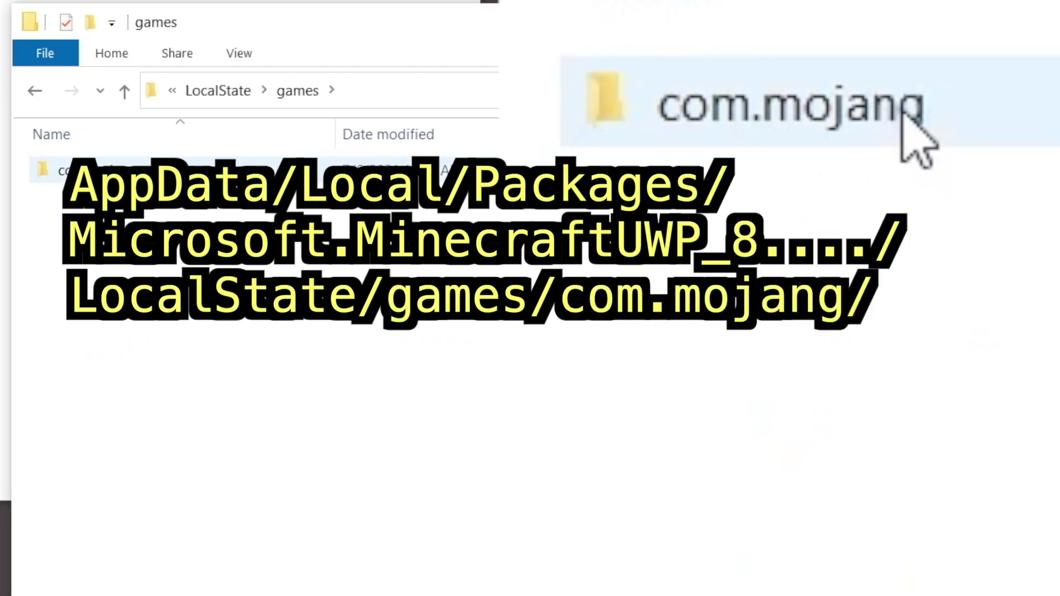
double_click(110, 171)
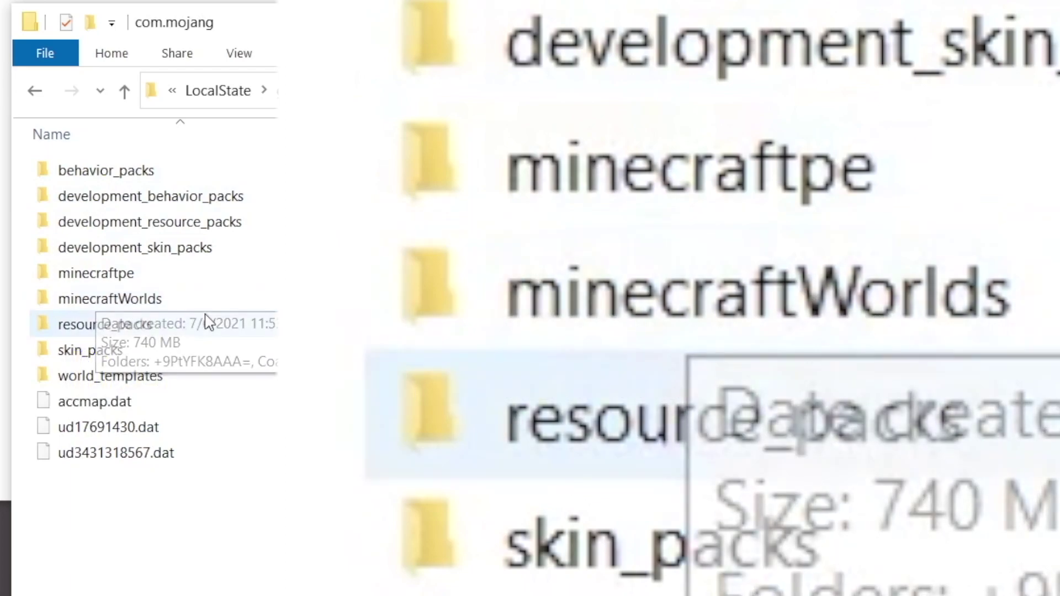
double_click(157, 302)
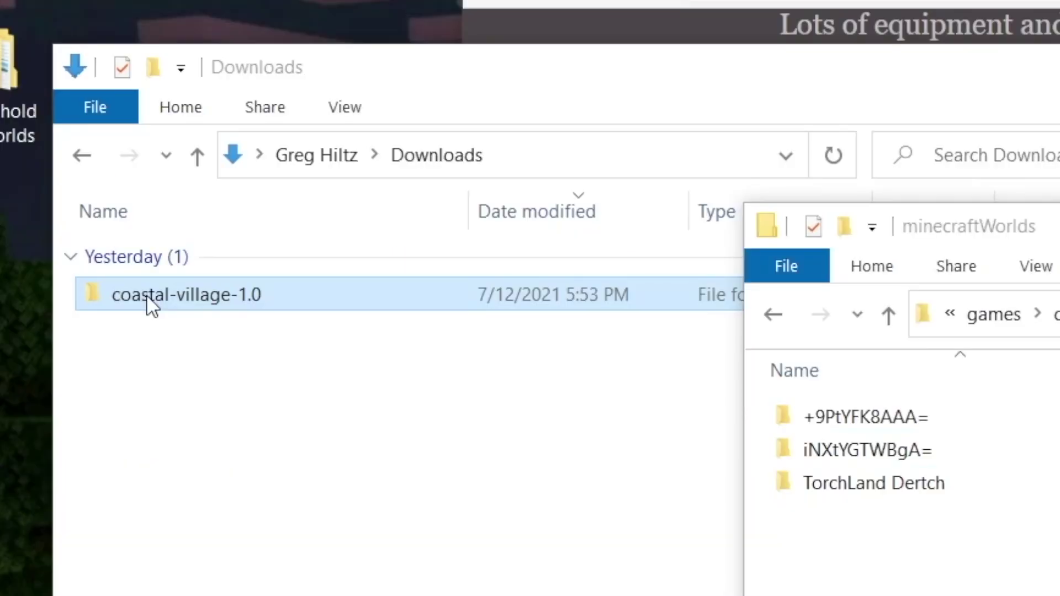
Step: Move coastal-village-1.0 from Downloads into minecraftWorlds, then open the Start menu
drag(150, 305, 928, 595)
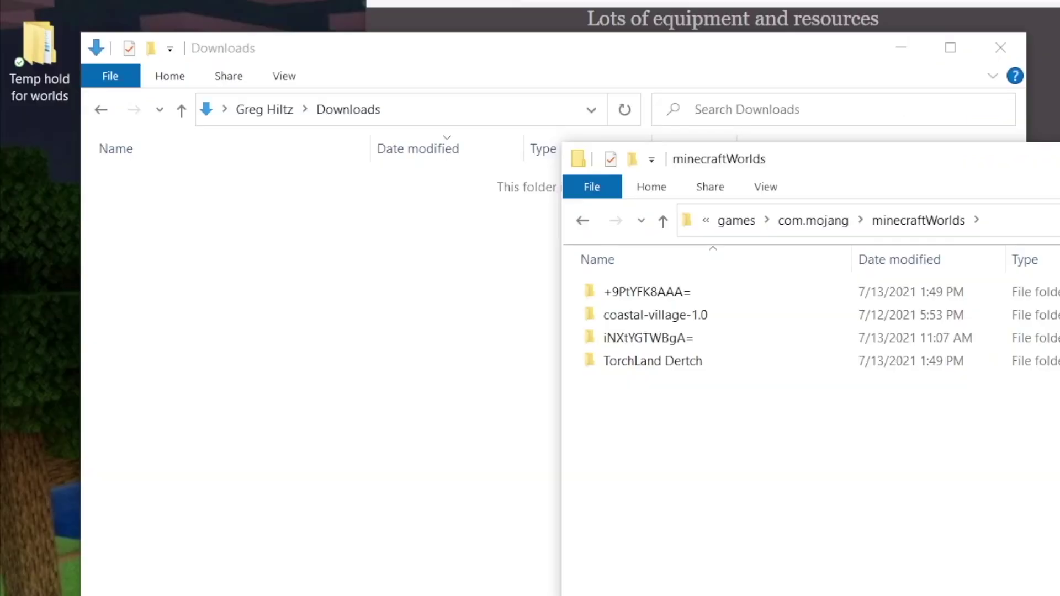
key(super)
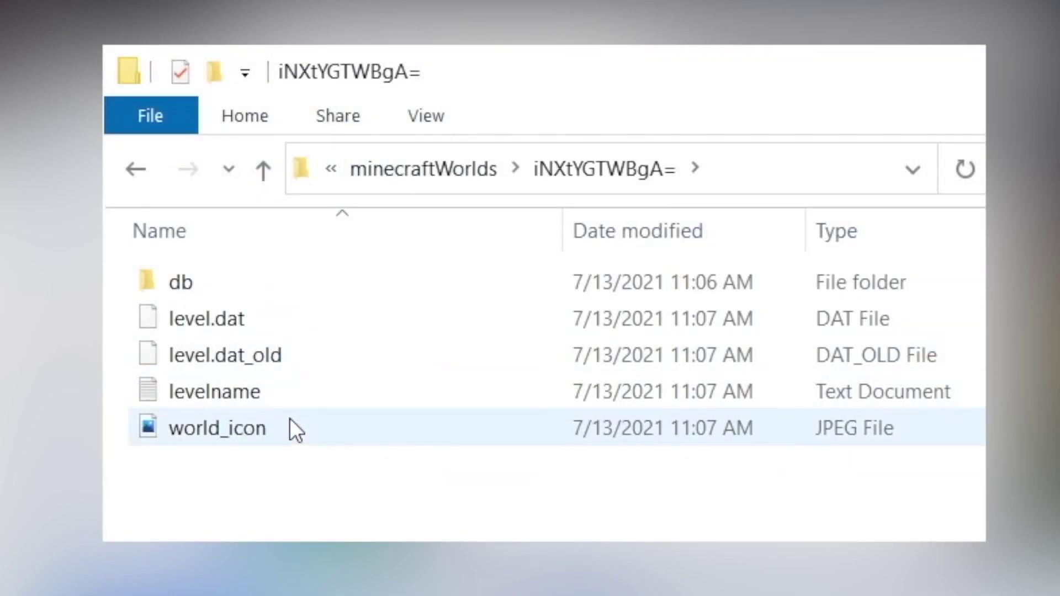
Step: Move coastal-village-1.1 out of coastal-village-1.0 up into minecraftWorlds and select it there
click(263, 177)
double_click(260, 326)
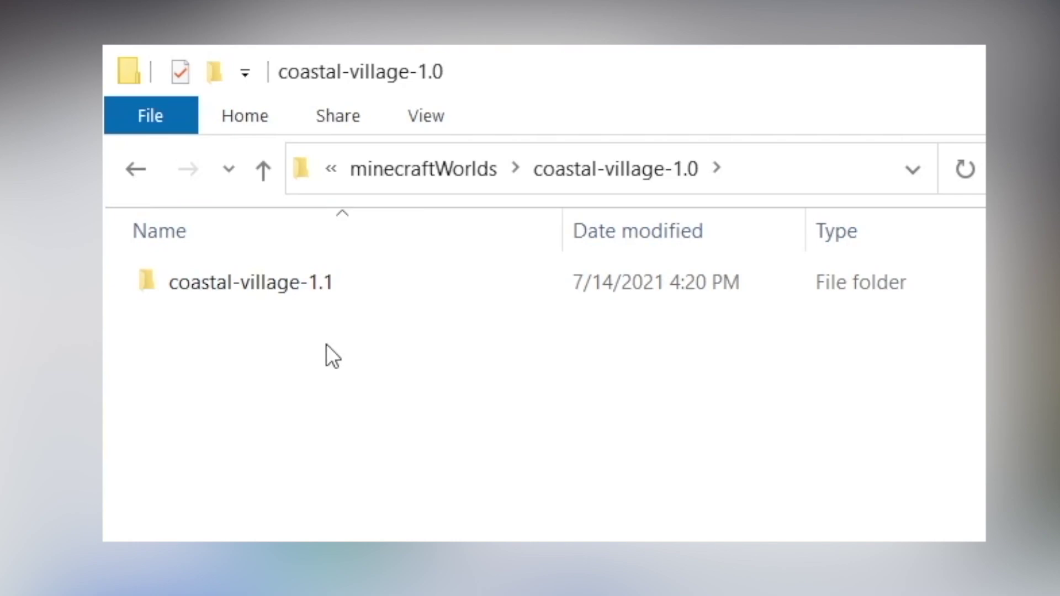
mouse_move(240, 284)
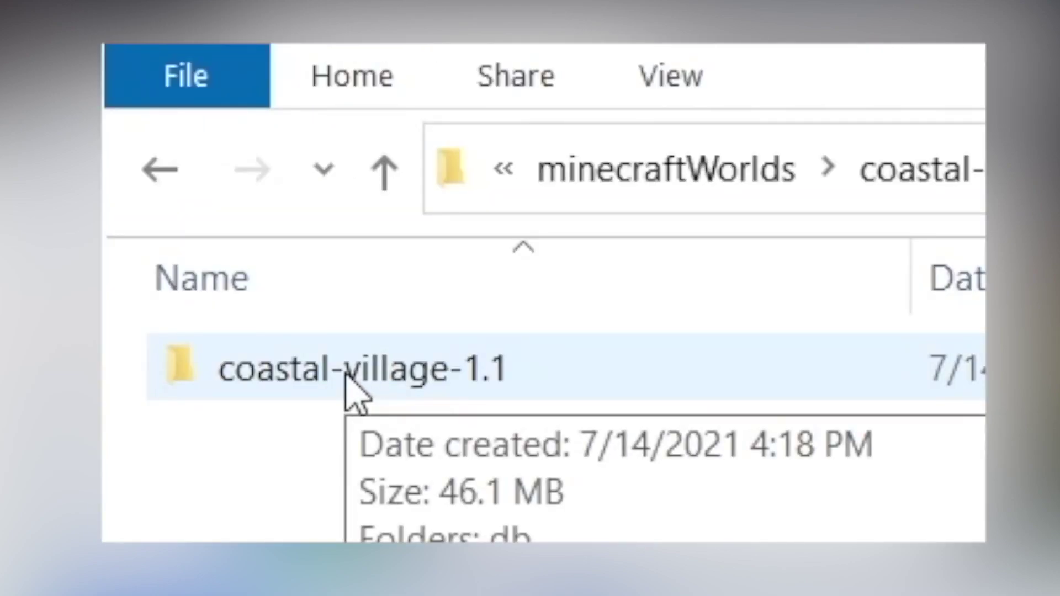
drag(347, 377, 696, 172)
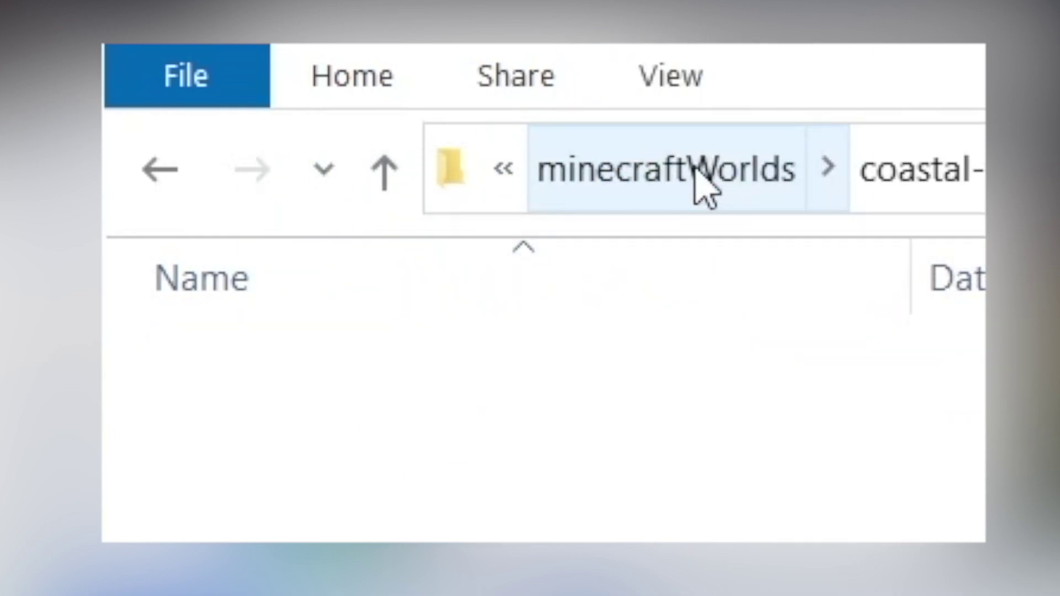
click(383, 171)
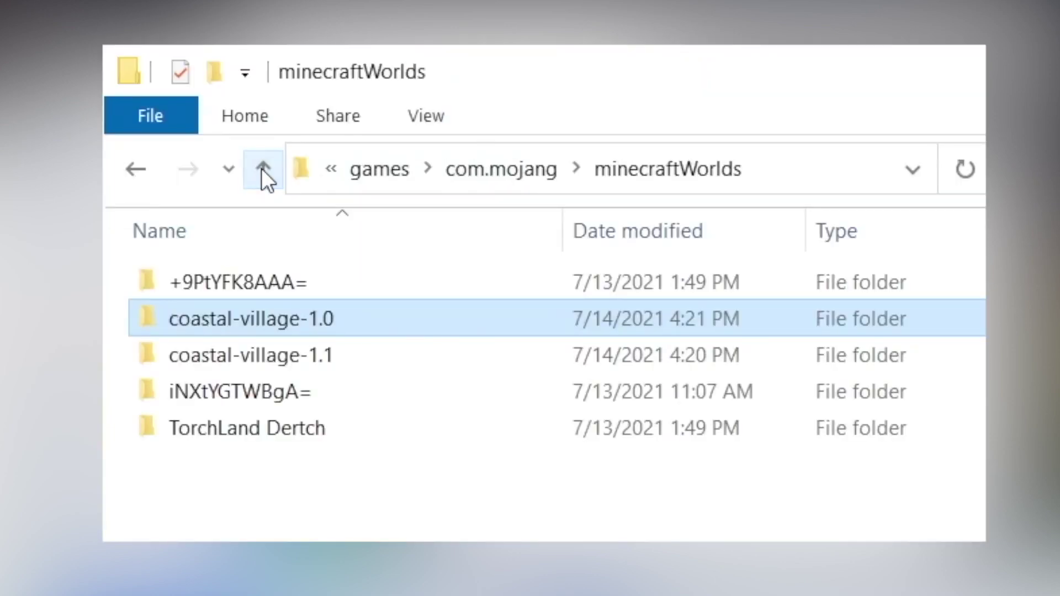
click(264, 364)
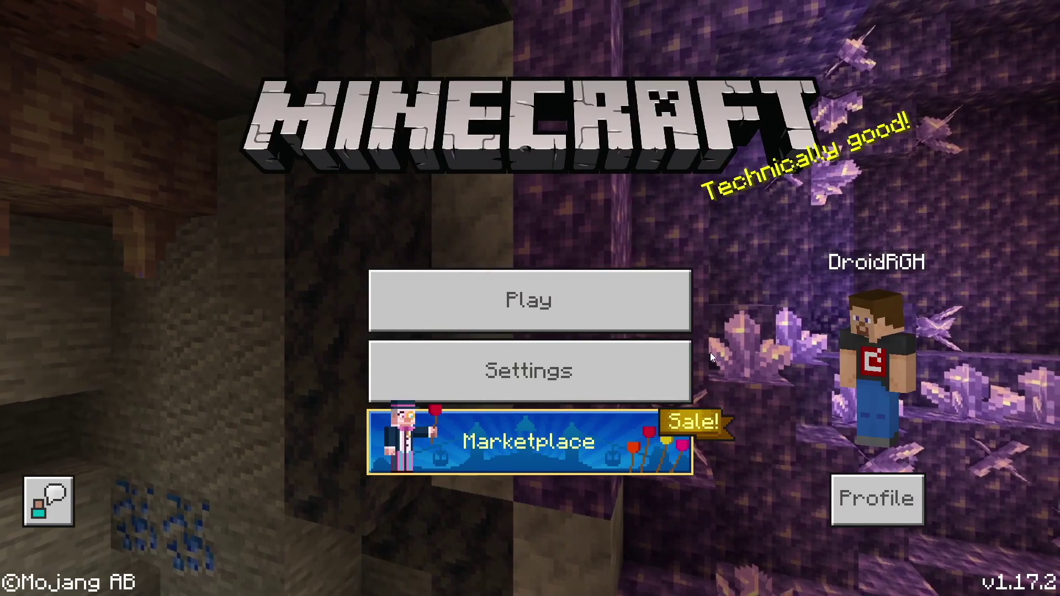
Step: Open Minecraft's Play worlds list and scroll down to find Coastal Village 1.1
click(608, 316)
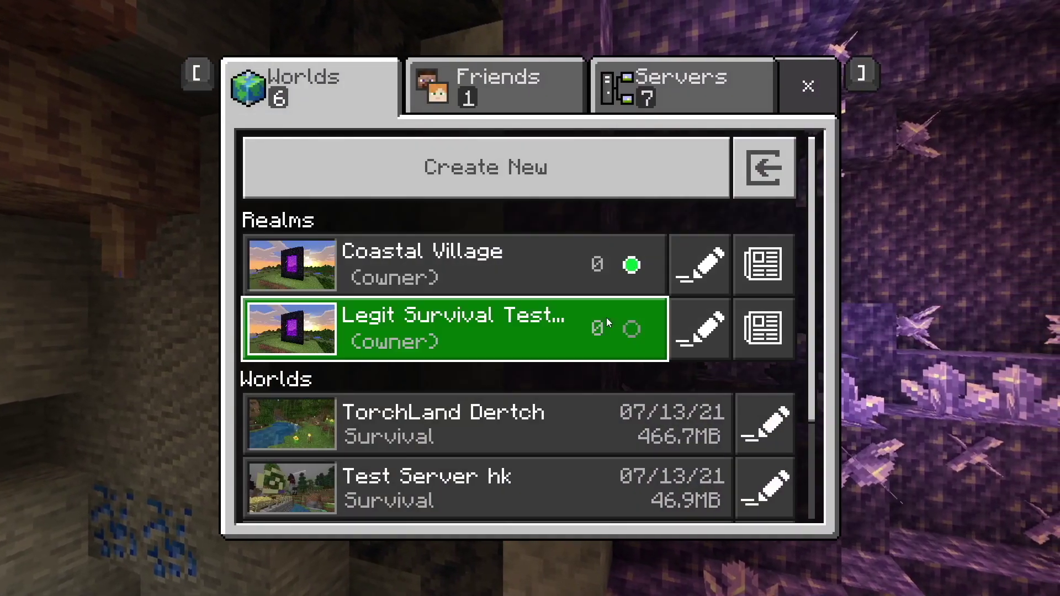
scroll(624, 393, down, 5)
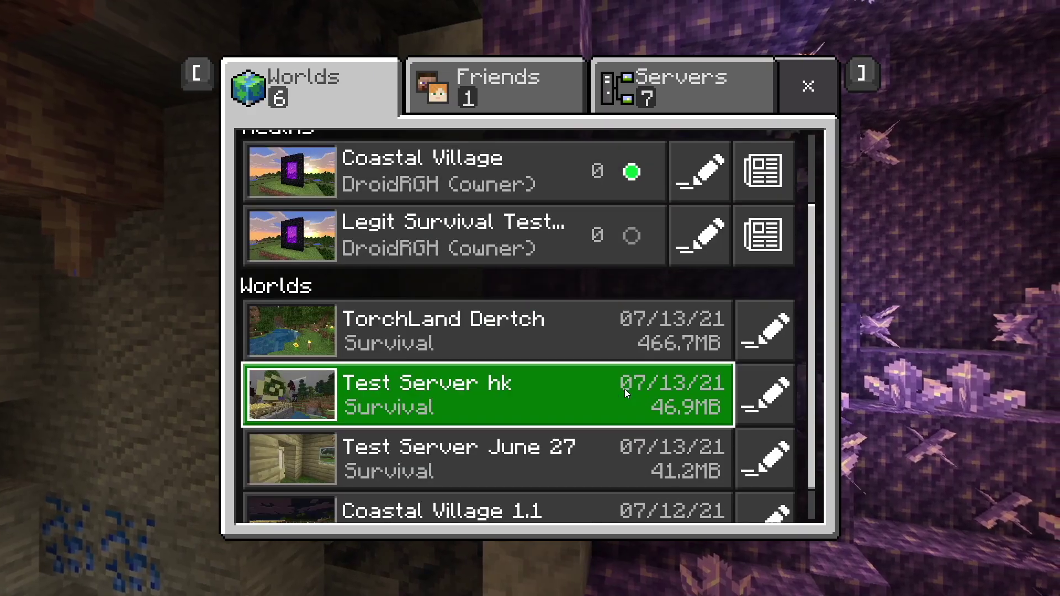